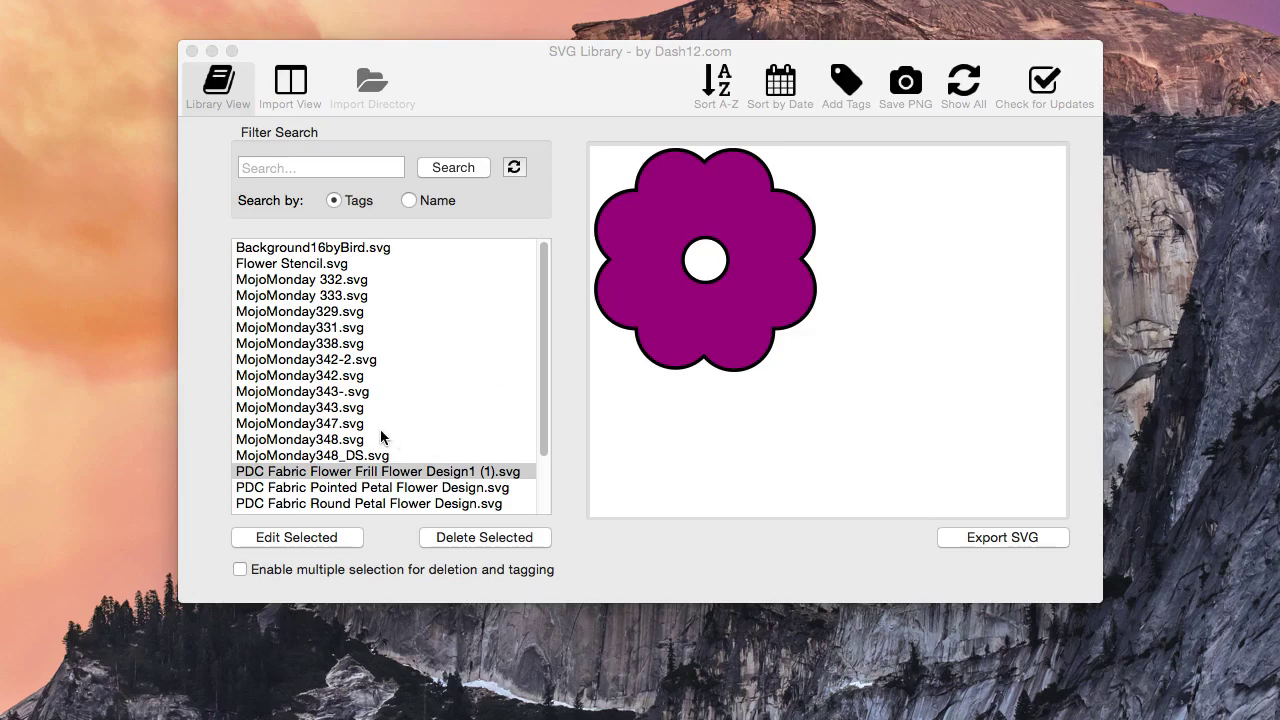
Step: Preview the Frill, Pointed Petal and Round Petal flower designs, then MojoMonday347.svg
{"action": "left_click", "coordinate": [344, 487]}
{"action": "left_click", "coordinate": [332, 472]}
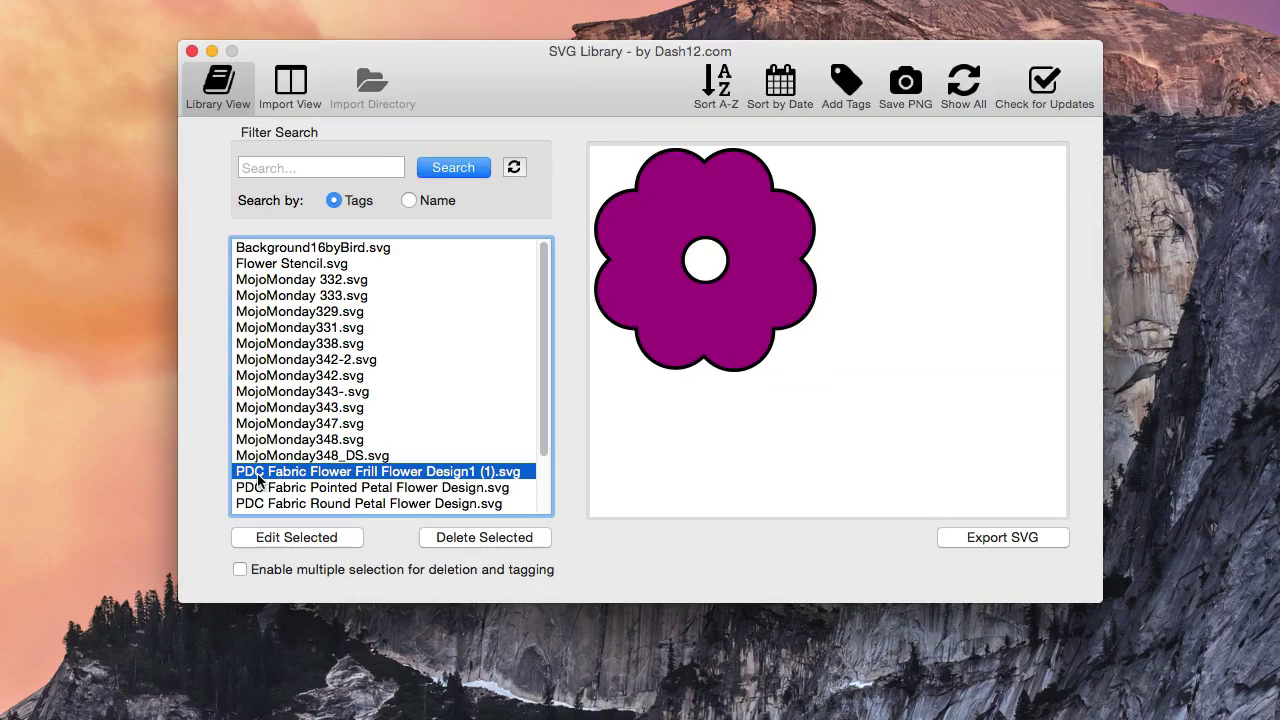
{"action": "left_click", "coordinate": [318, 490]}
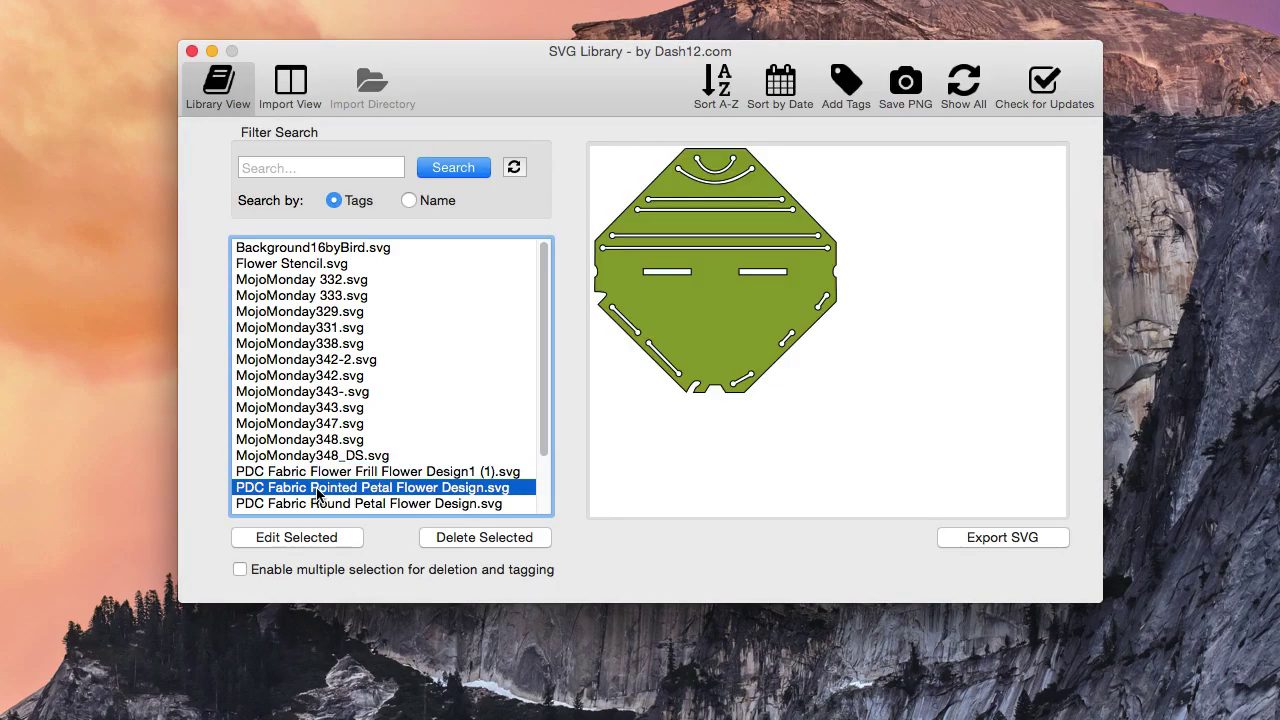
{"action": "left_click", "coordinate": [312, 504]}
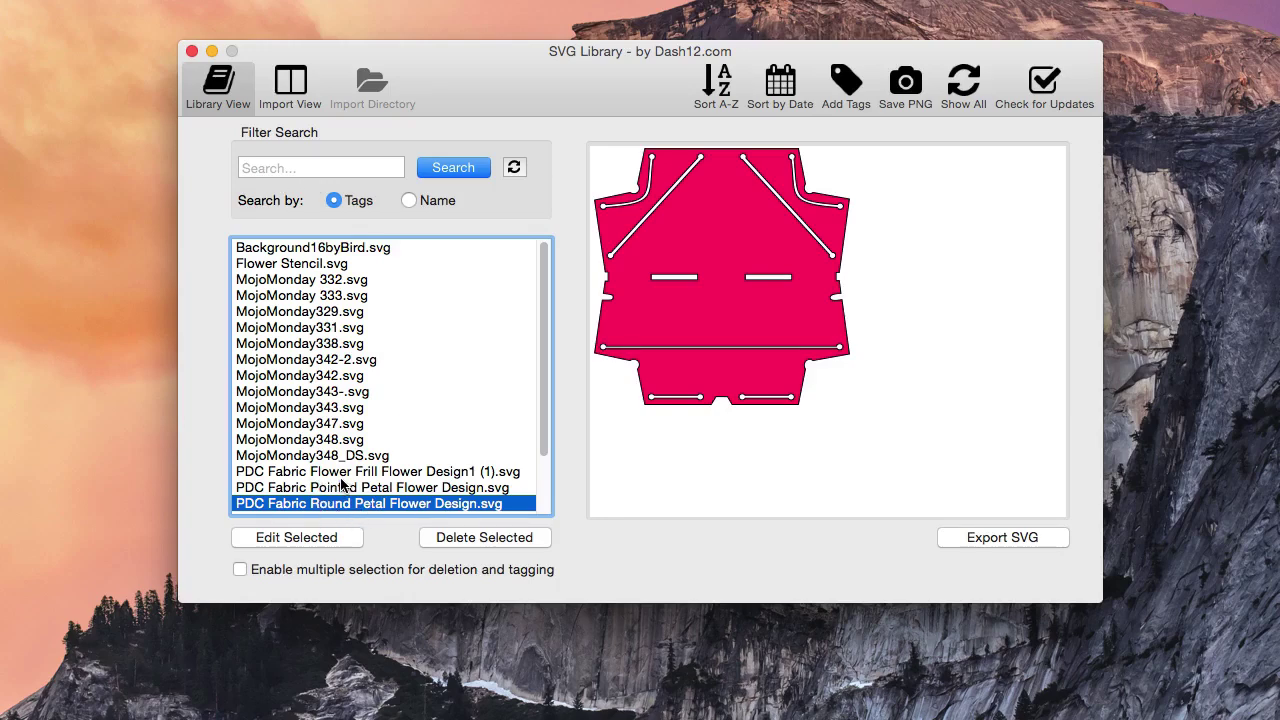
{"action": "left_click", "coordinate": [318, 423]}
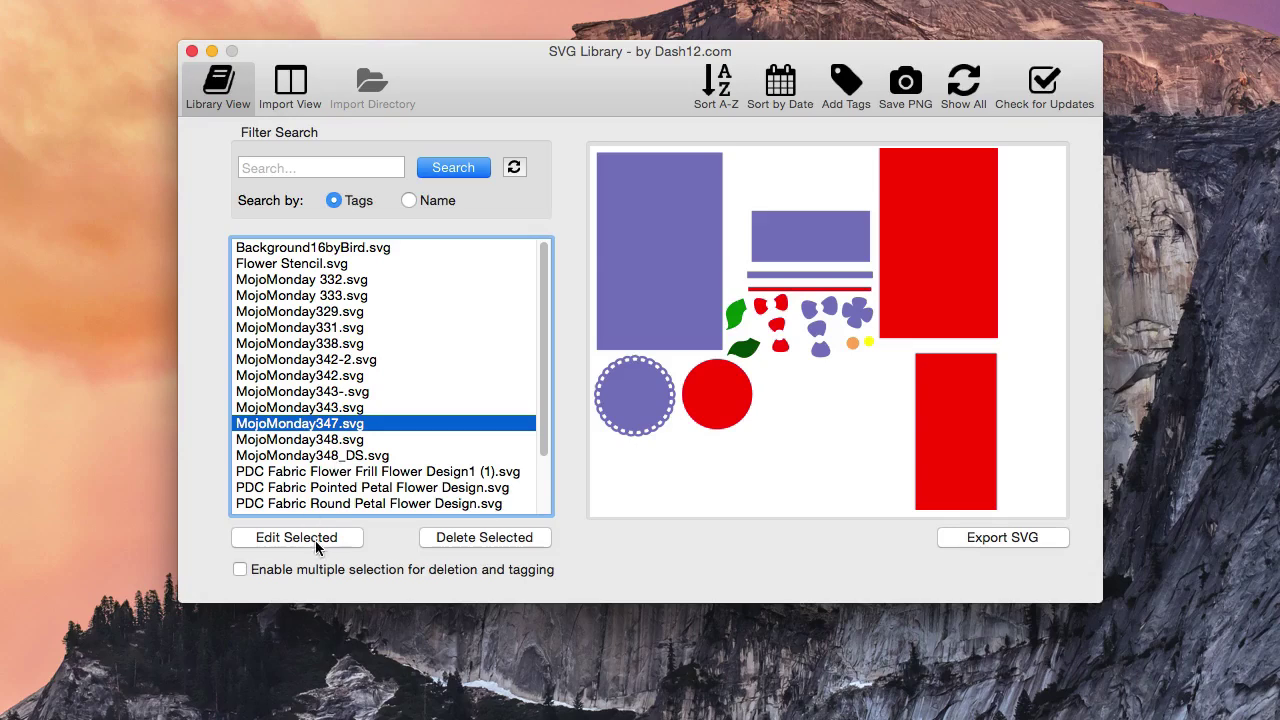
Step: Verify the Frill flower file has no tags, then multi-select all three PDC flower files
{"action": "left_click", "coordinate": [241, 566]}
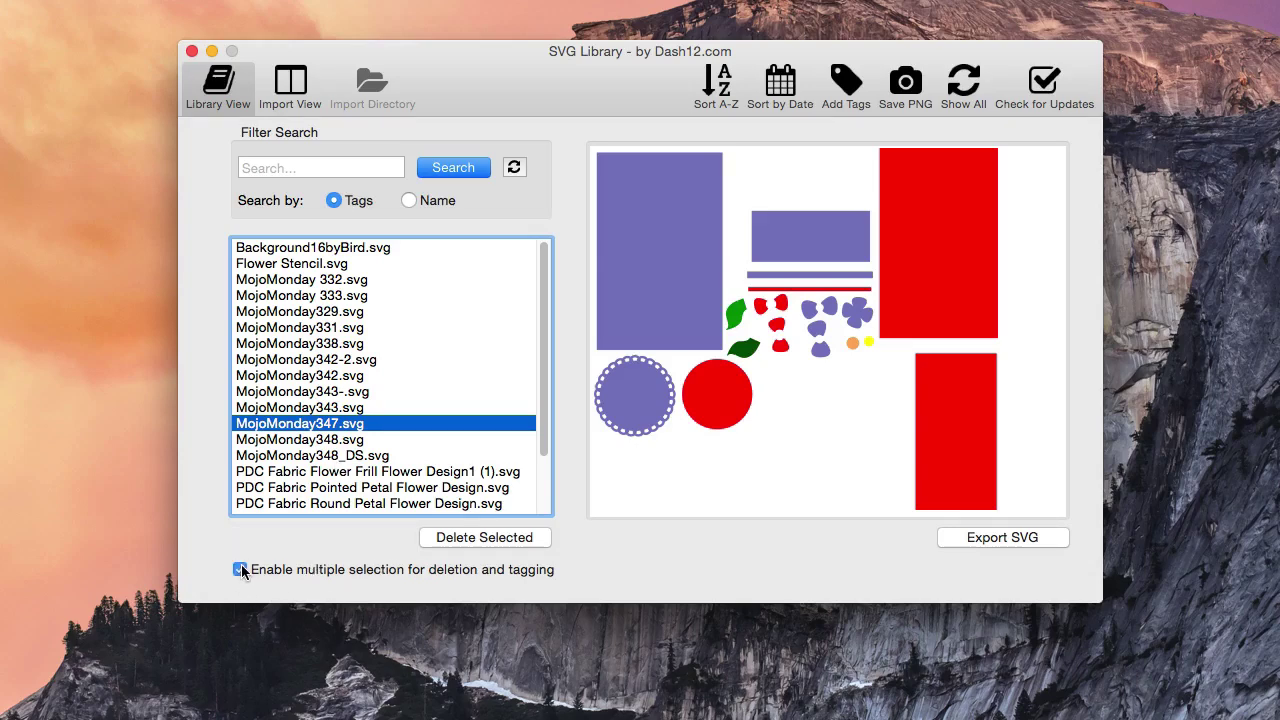
{"action": "left_click", "coordinate": [292, 474]}
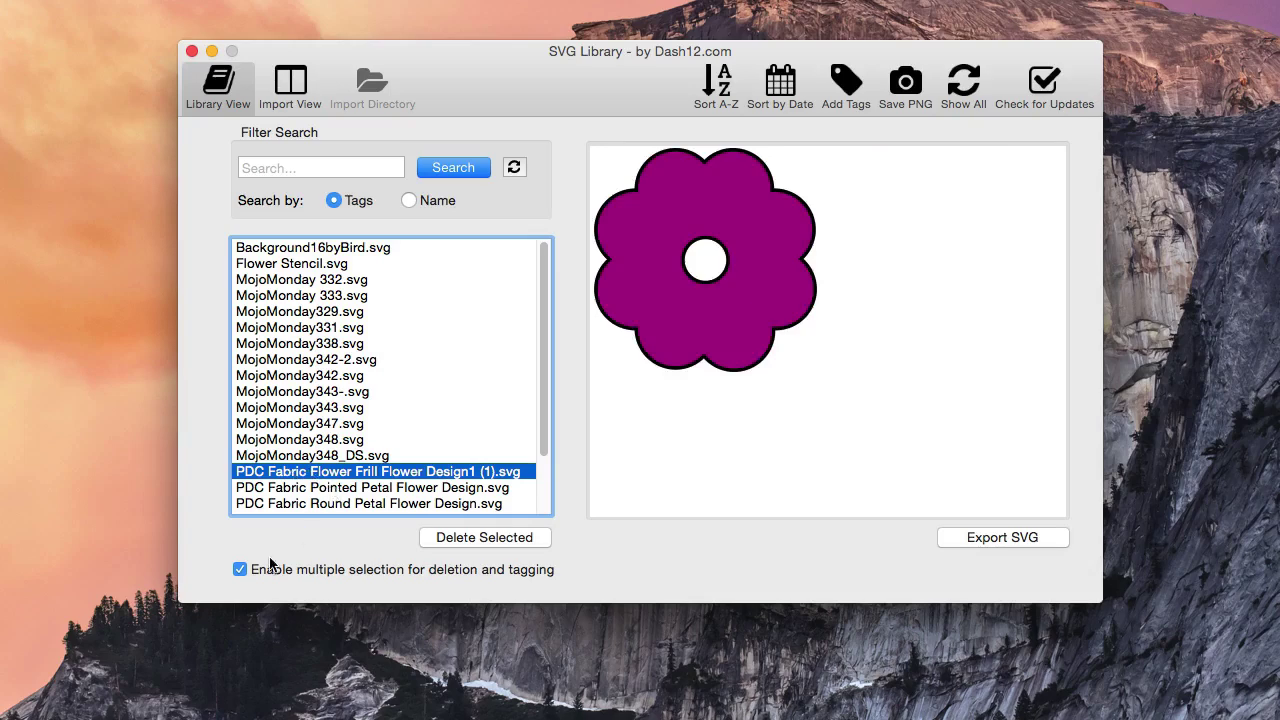
{"action": "left_click", "coordinate": [240, 569]}
{"action": "double_click", "coordinate": [305, 474]}
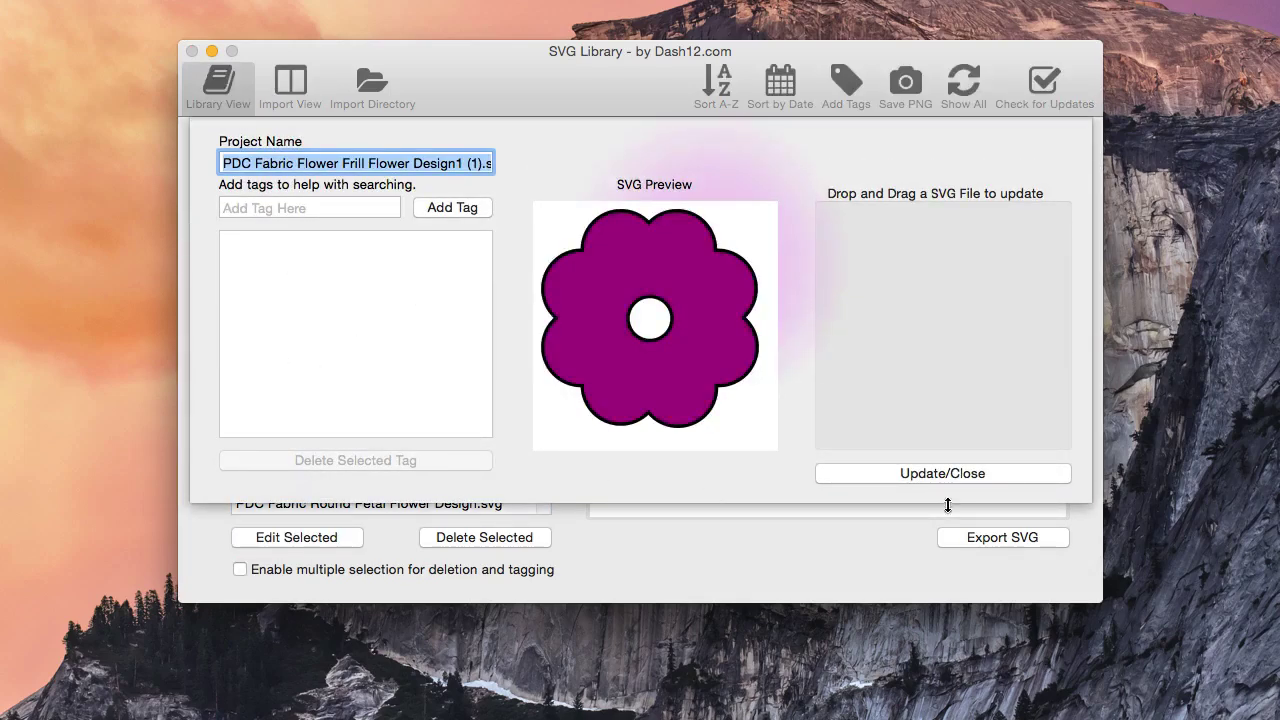
{"action": "left_click", "coordinate": [939, 473]}
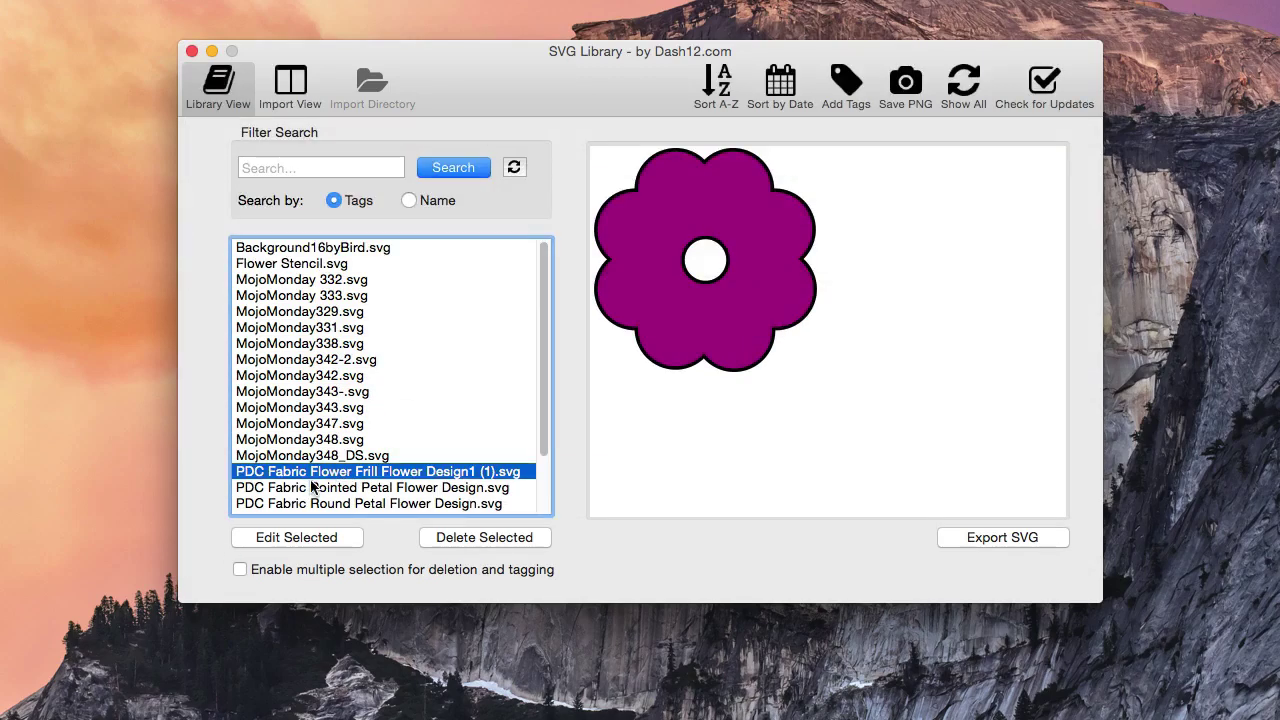
{"action": "left_click", "coordinate": [241, 569]}
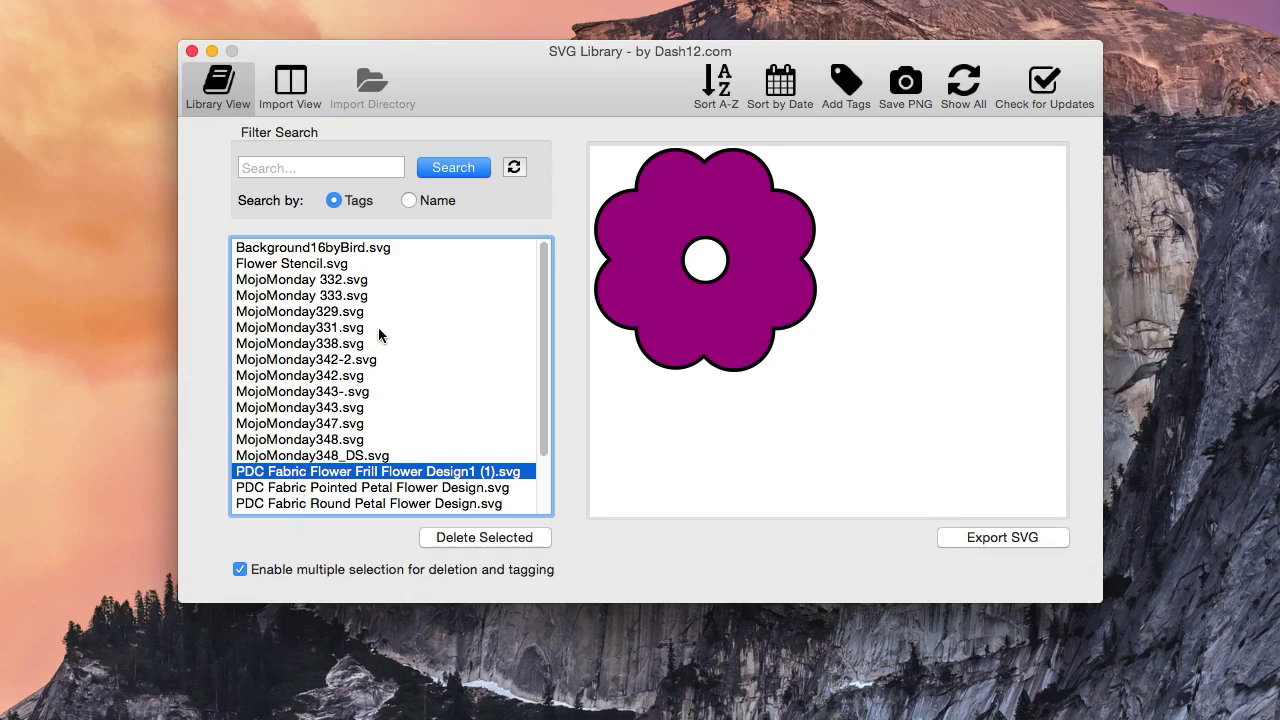
{"action": "left_click", "coordinate": [305, 503], "text": "shift"}
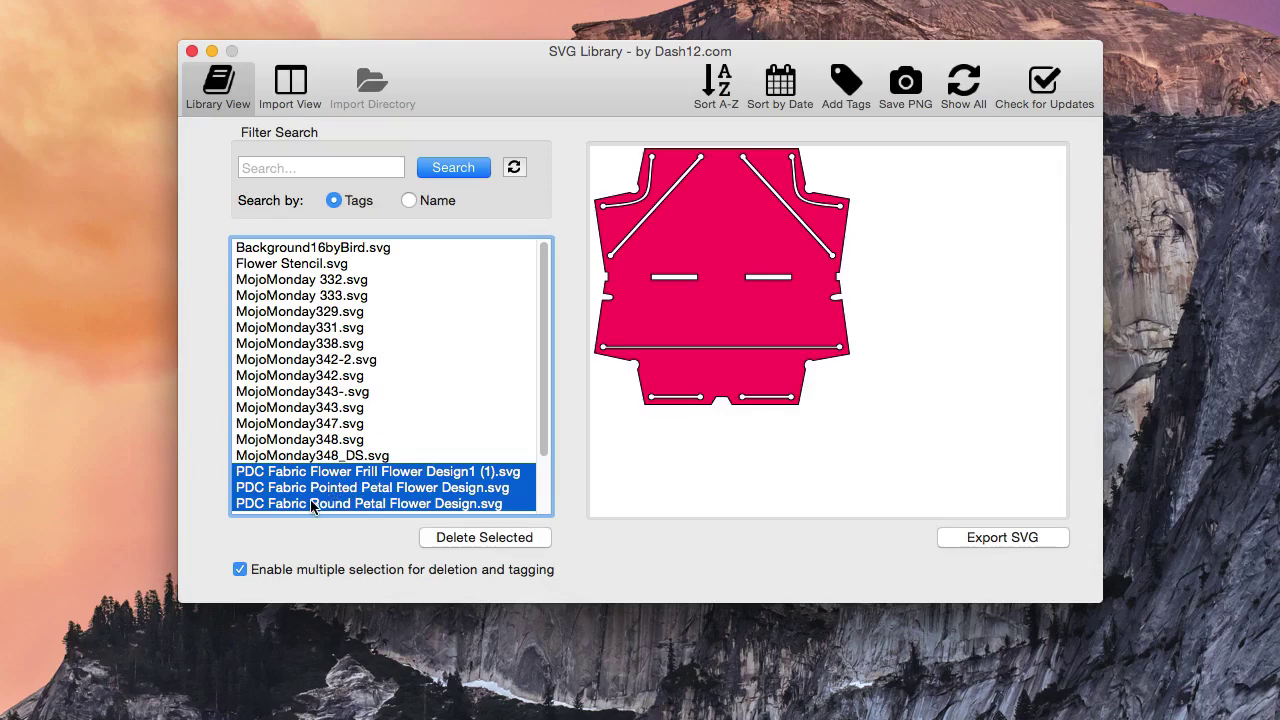
Step: Add the tag 'pennyduncancreation' in the multiple-tagging dialog
{"action": "left_click", "coordinate": [846, 88]}
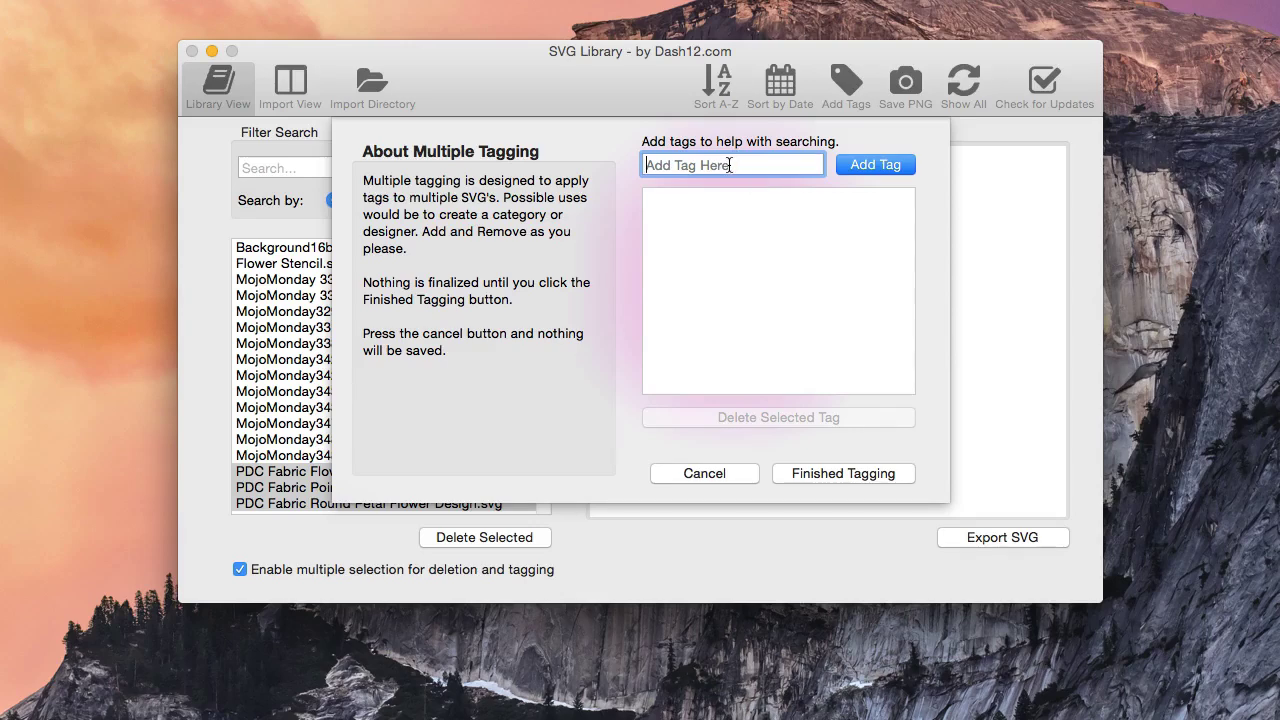
{"action": "type", "text": "pennydu"}
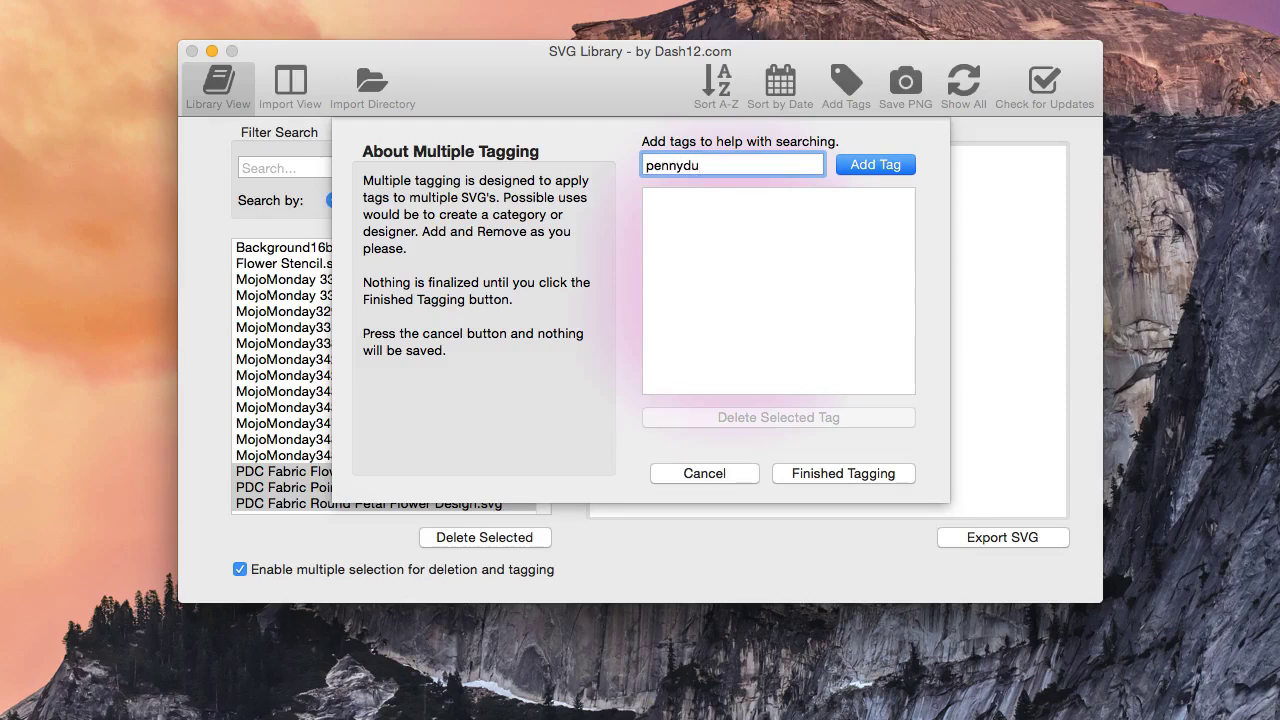
{"action": "type", "text": "ncancreation"}
{"action": "left_click", "coordinate": [865, 166]}
Step: Add a 'penny' tag, delete it again, and finish tagging with only pennyduncancreation
{"action": "left_click", "coordinate": [796, 168]}
{"action": "double_click", "coordinate": [796, 168]}
{"action": "type", "text": "penny"}
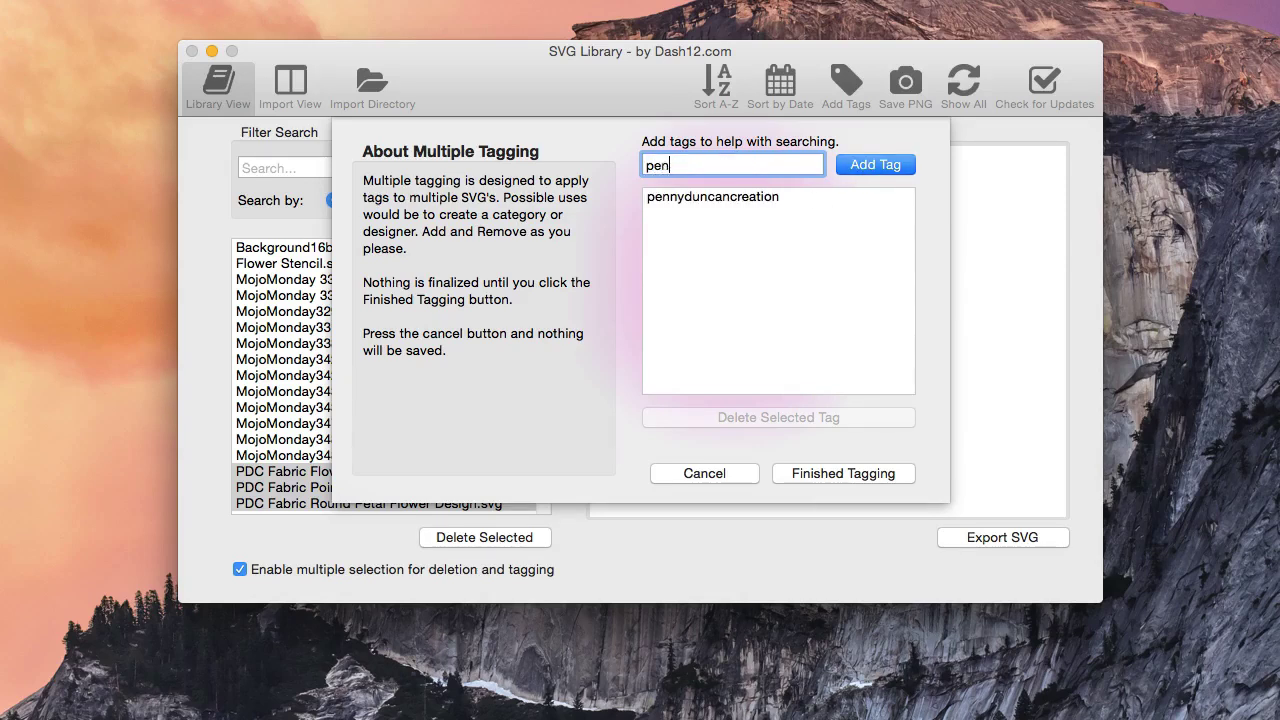
{"action": "left_click", "coordinate": [875, 169]}
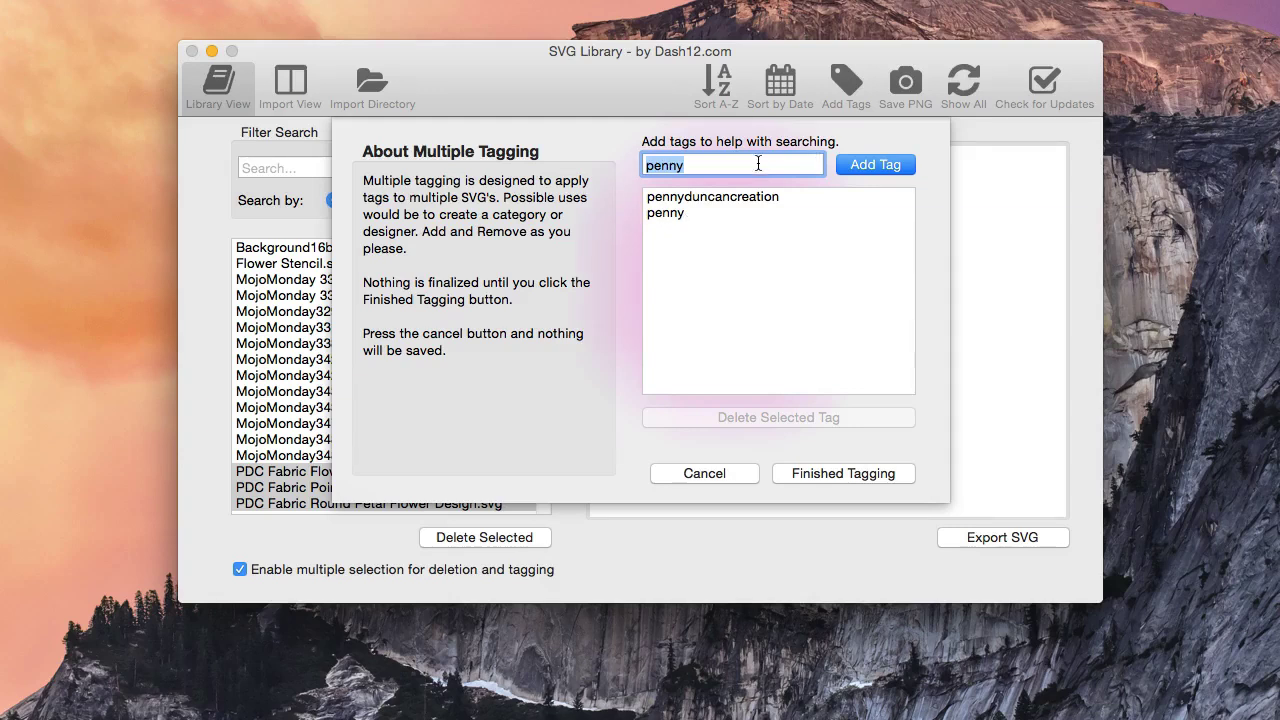
{"action": "key", "text": "BackSpace"}
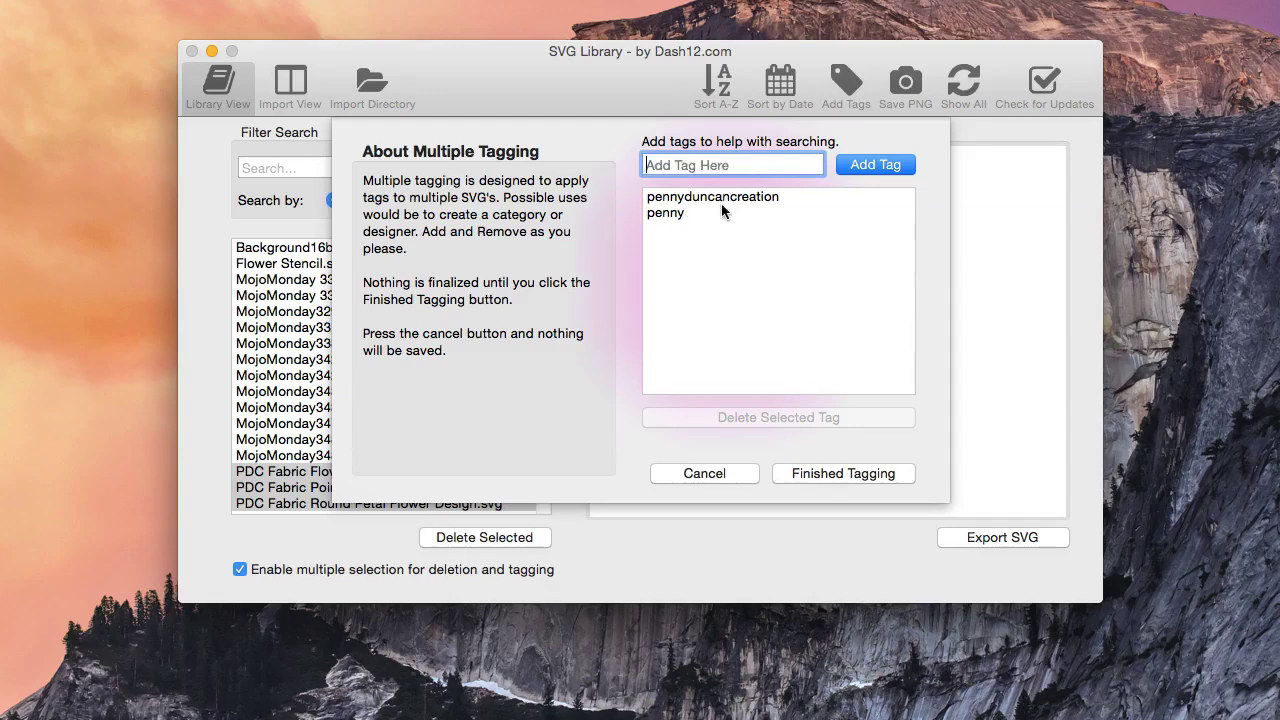
{"action": "left_click", "coordinate": [668, 212]}
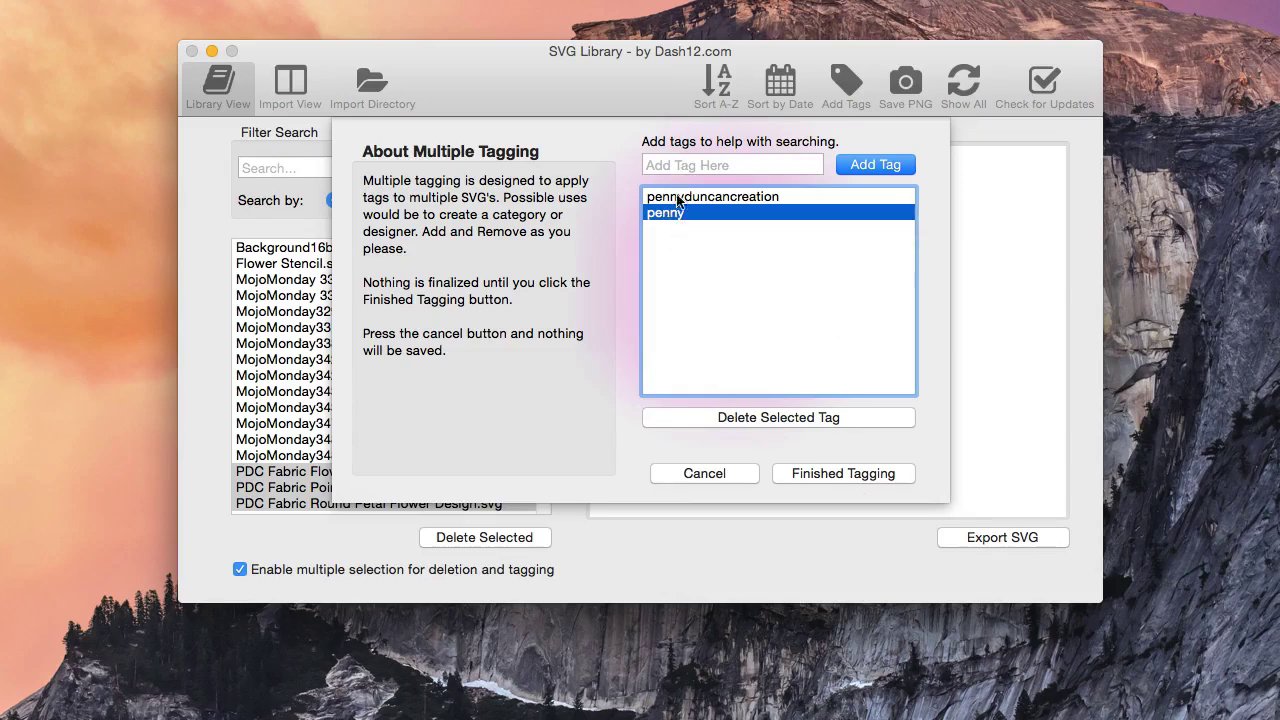
{"action": "left_click", "coordinate": [710, 420]}
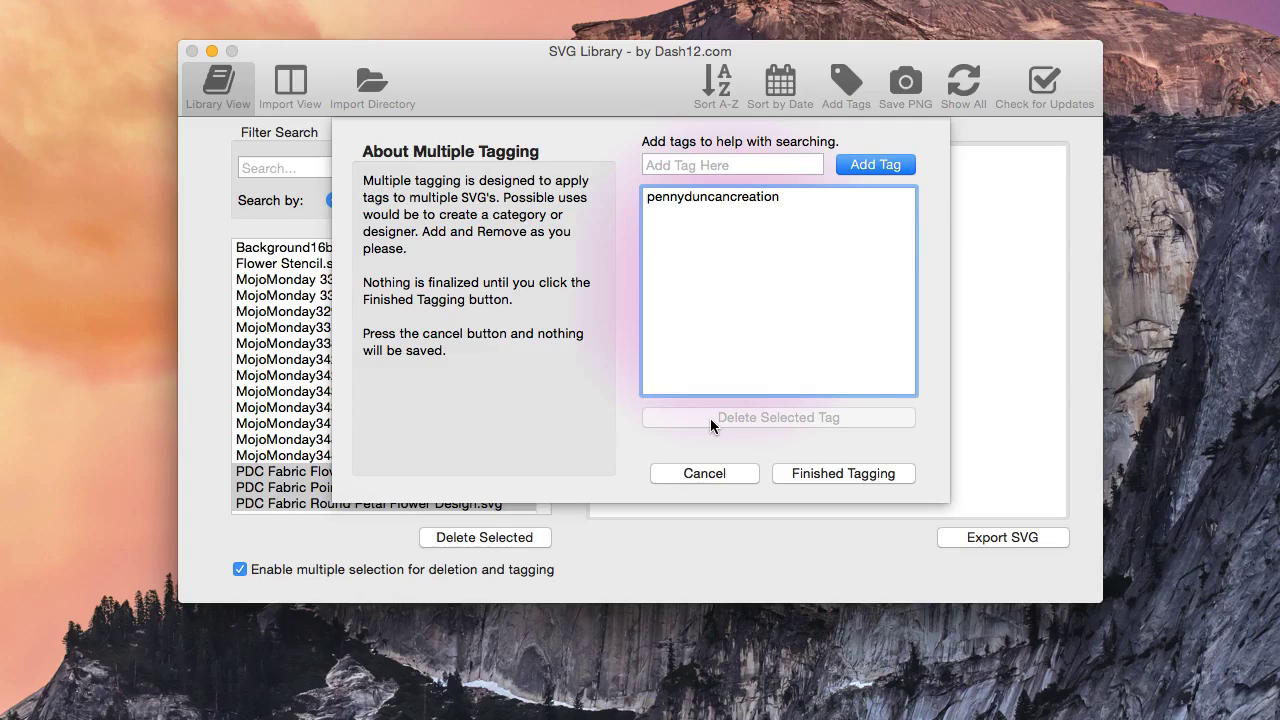
{"action": "left_click", "coordinate": [864, 477]}
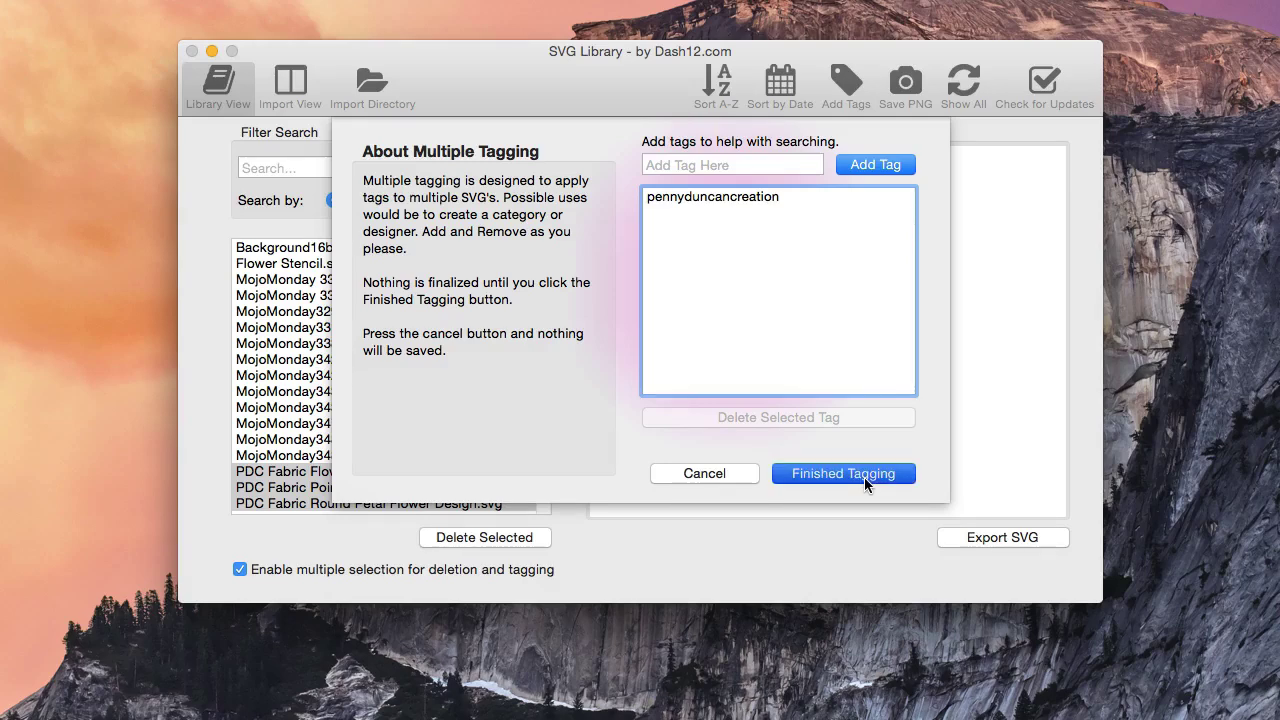
Step: Close the tagging sheet and view the Frill flower file's tags, confirming pennyduncancreation is listed
{"action": "left_click", "coordinate": [864, 477]}
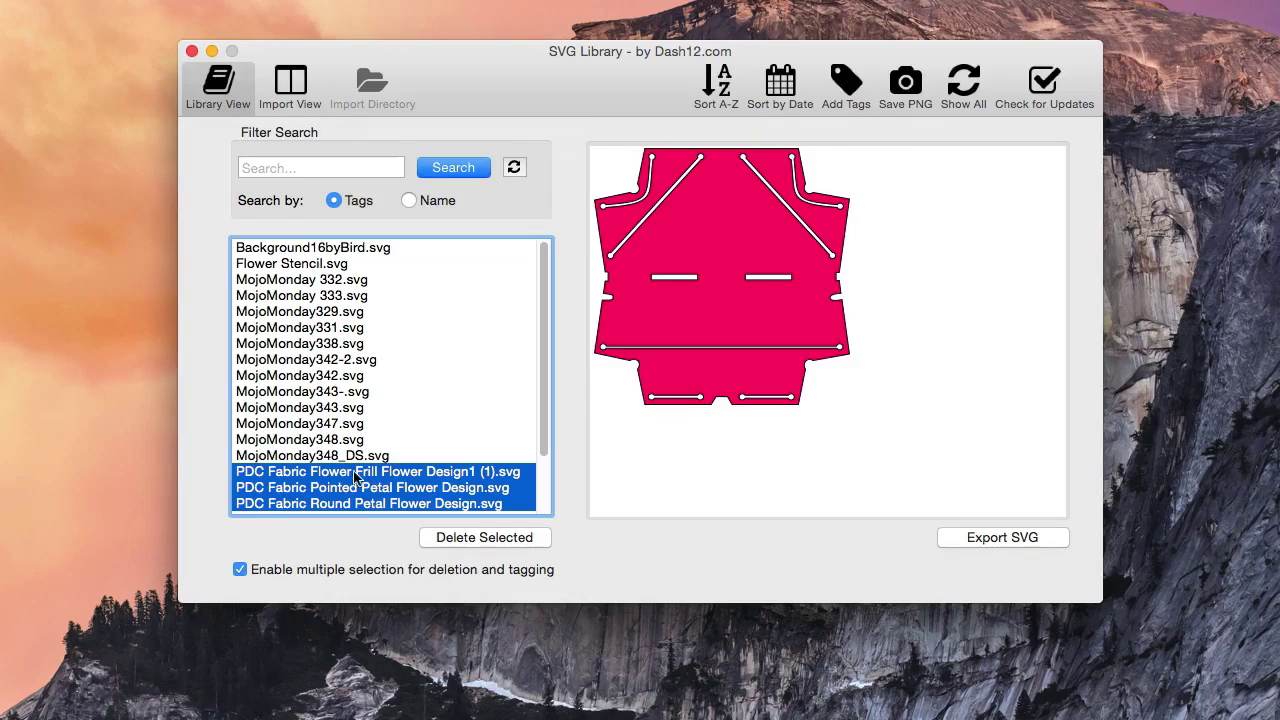
{"action": "left_click", "coordinate": [372, 440]}
{"action": "left_click", "coordinate": [240, 569]}
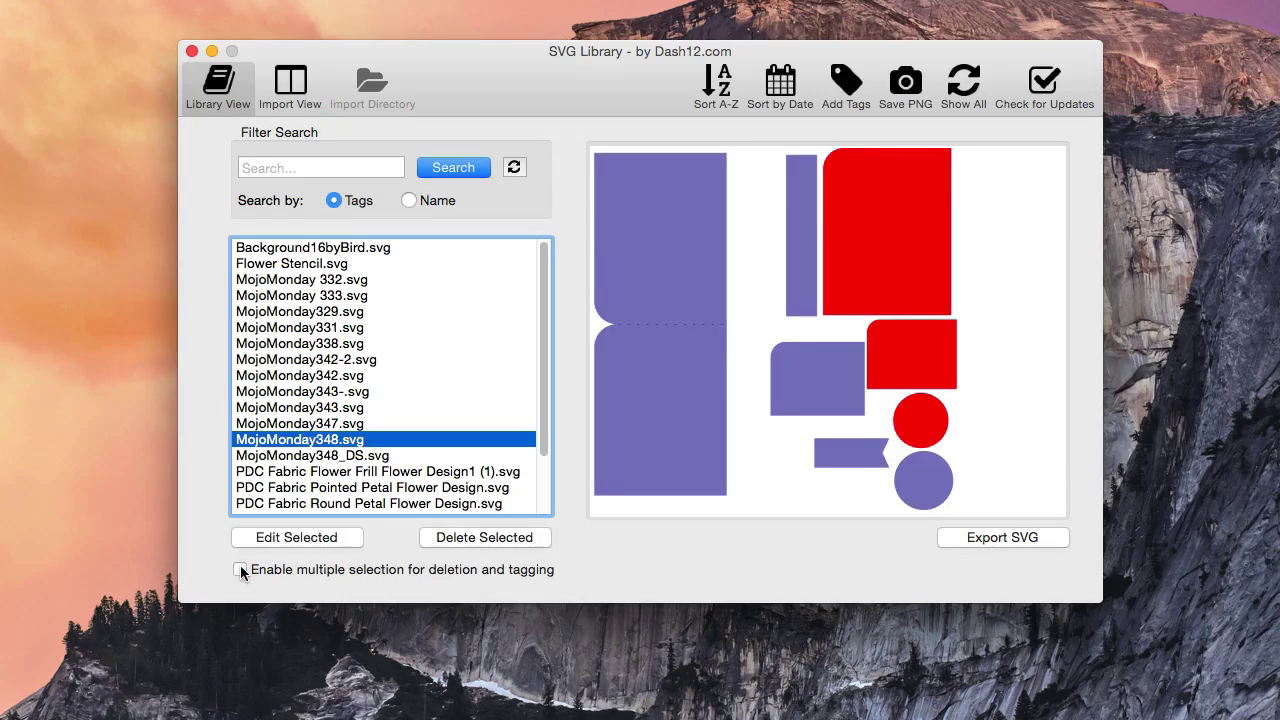
{"action": "double_click", "coordinate": [304, 474]}
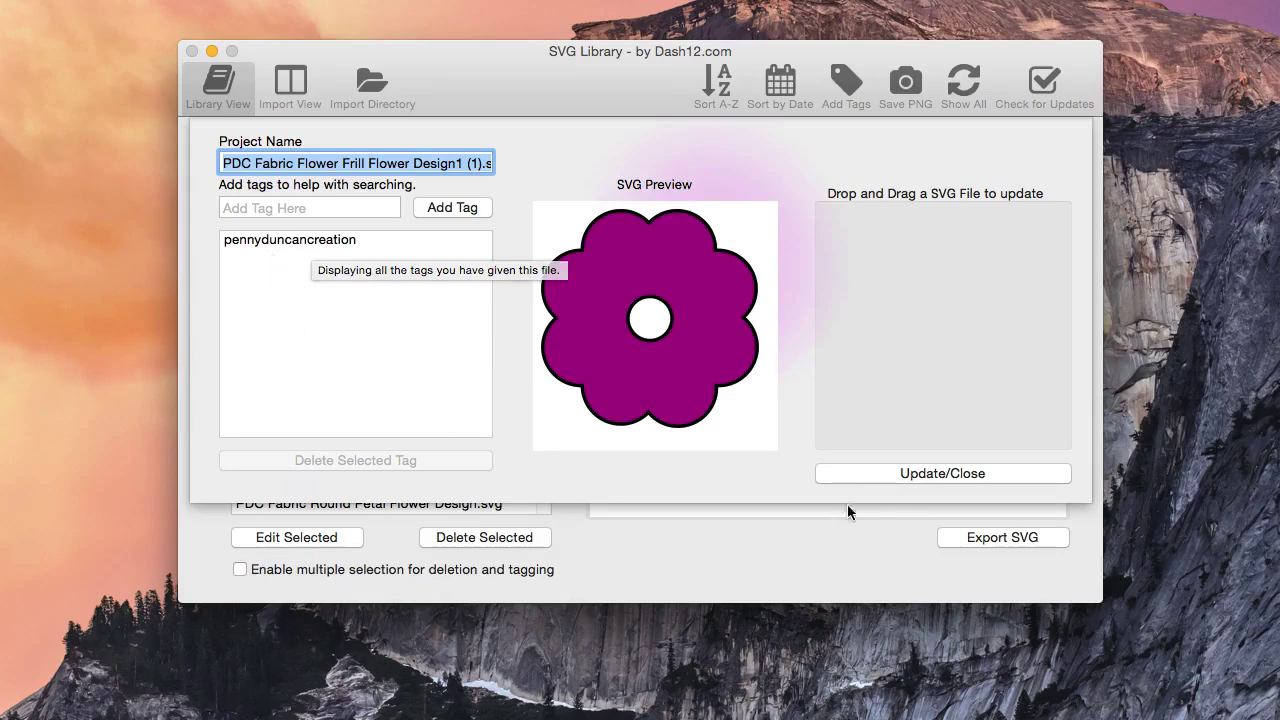
{"action": "left_click", "coordinate": [912, 477]}
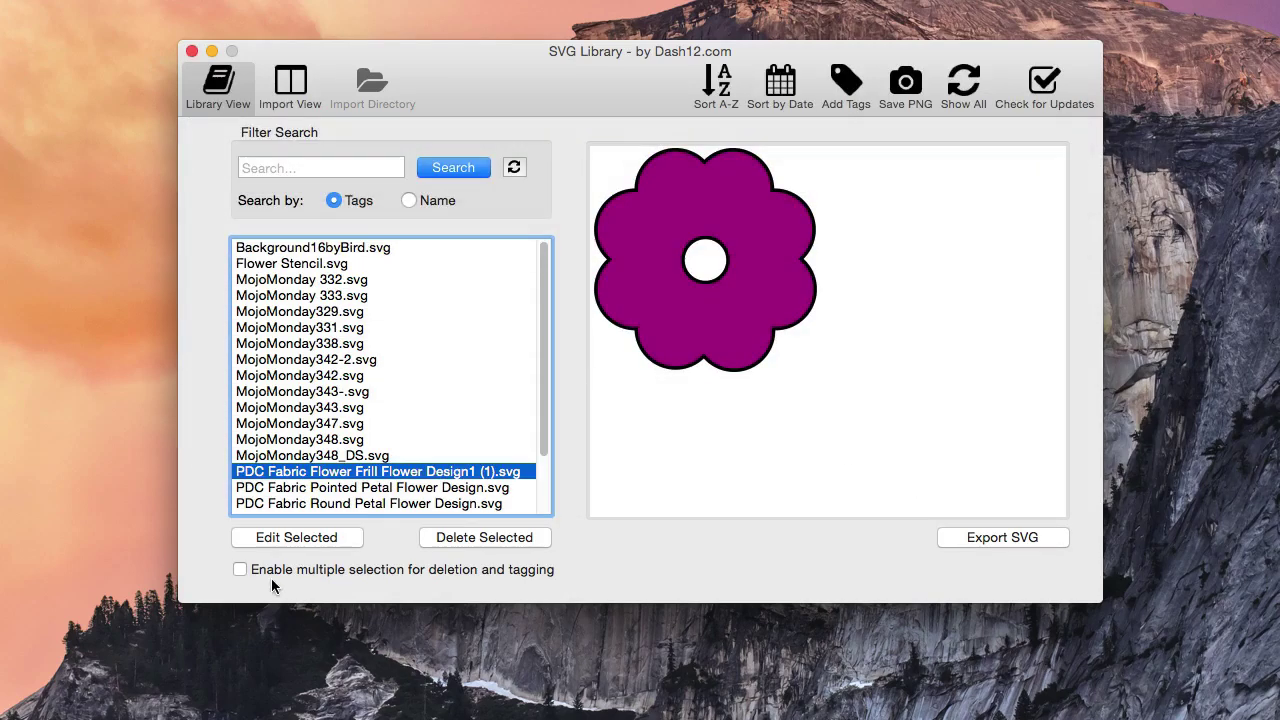
Step: Select MojoMonday343.svg with multiple selection, then cancel multiple tagging without changes
{"action": "left_click", "coordinate": [239, 569]}
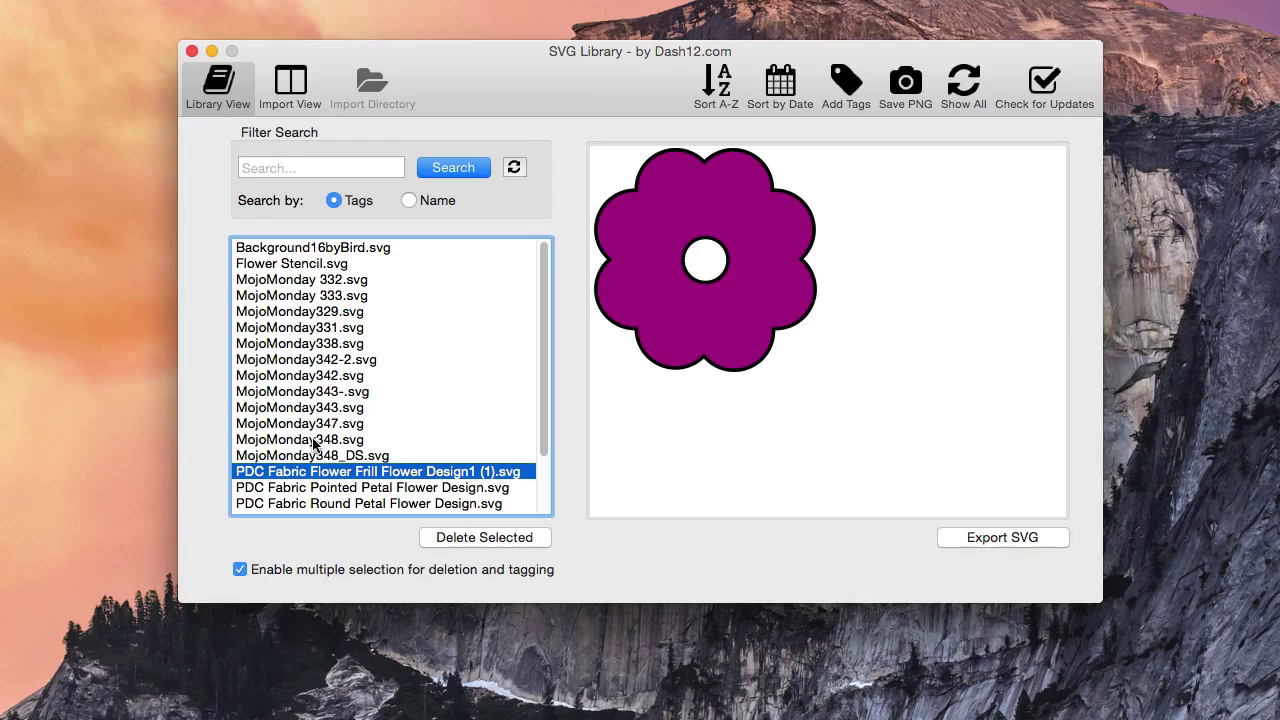
{"action": "left_click", "coordinate": [309, 408]}
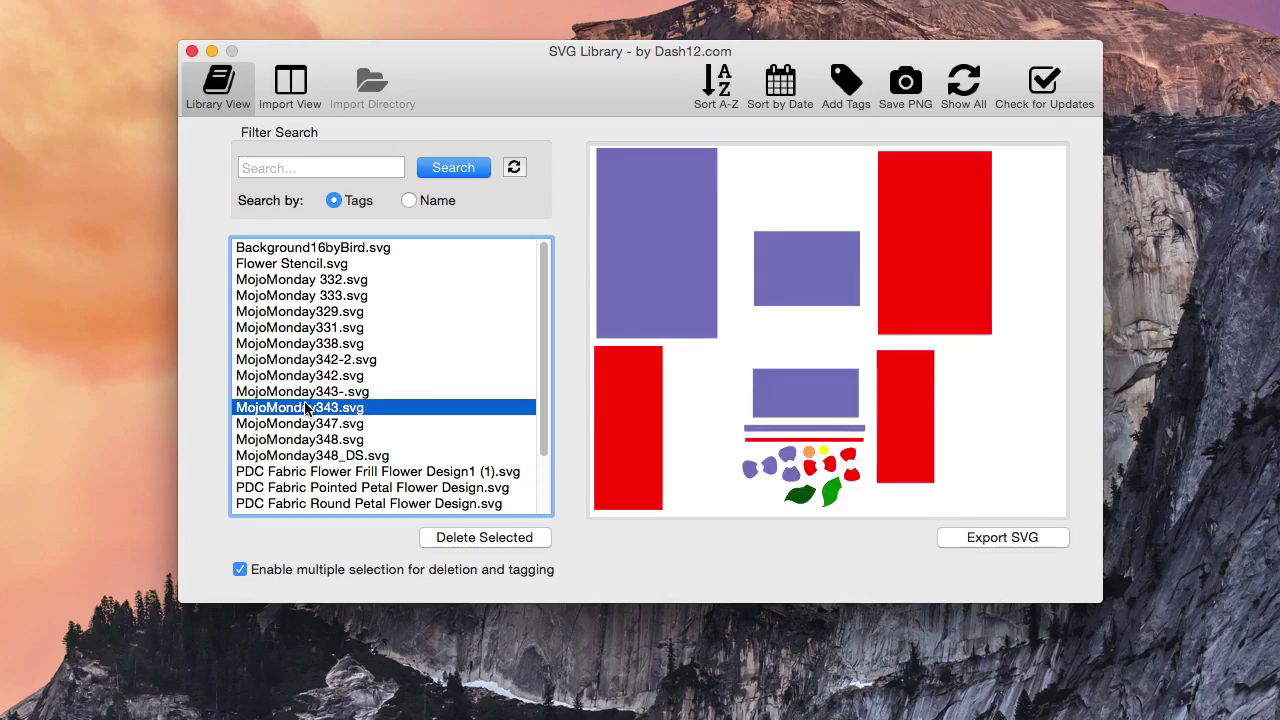
{"action": "left_click", "coordinate": [848, 86]}
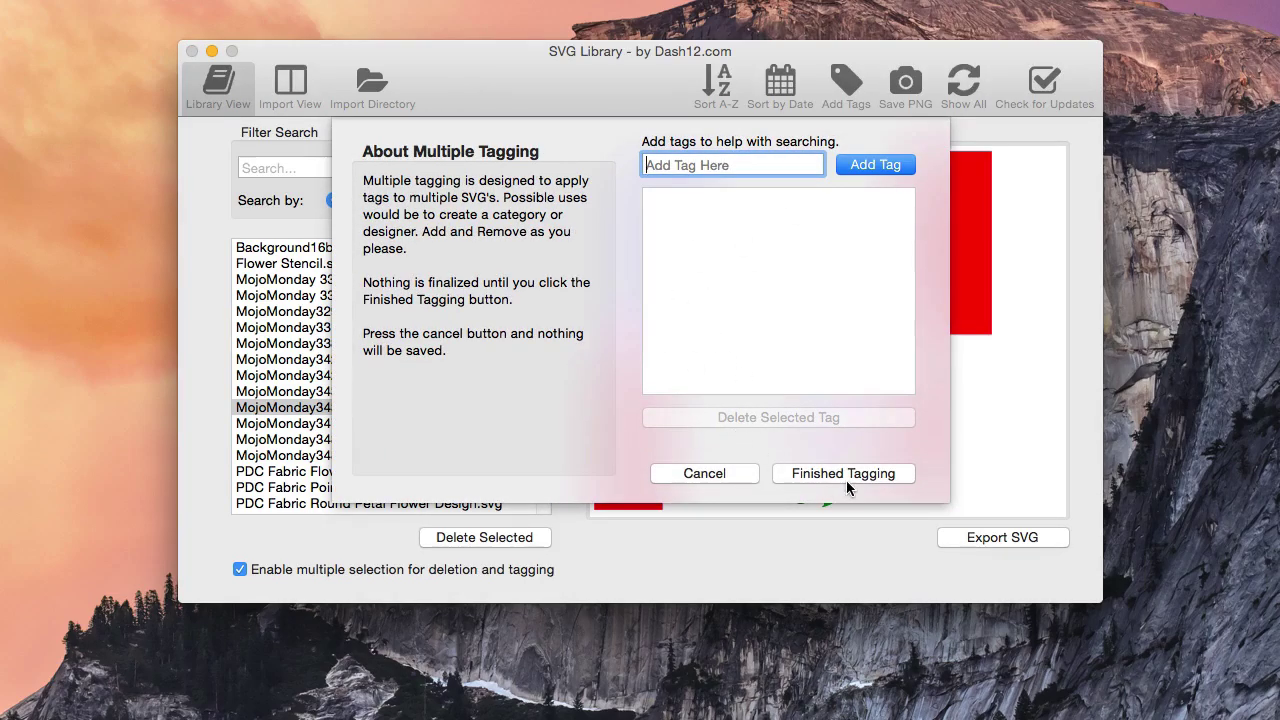
{"action": "left_click", "coordinate": [713, 468]}
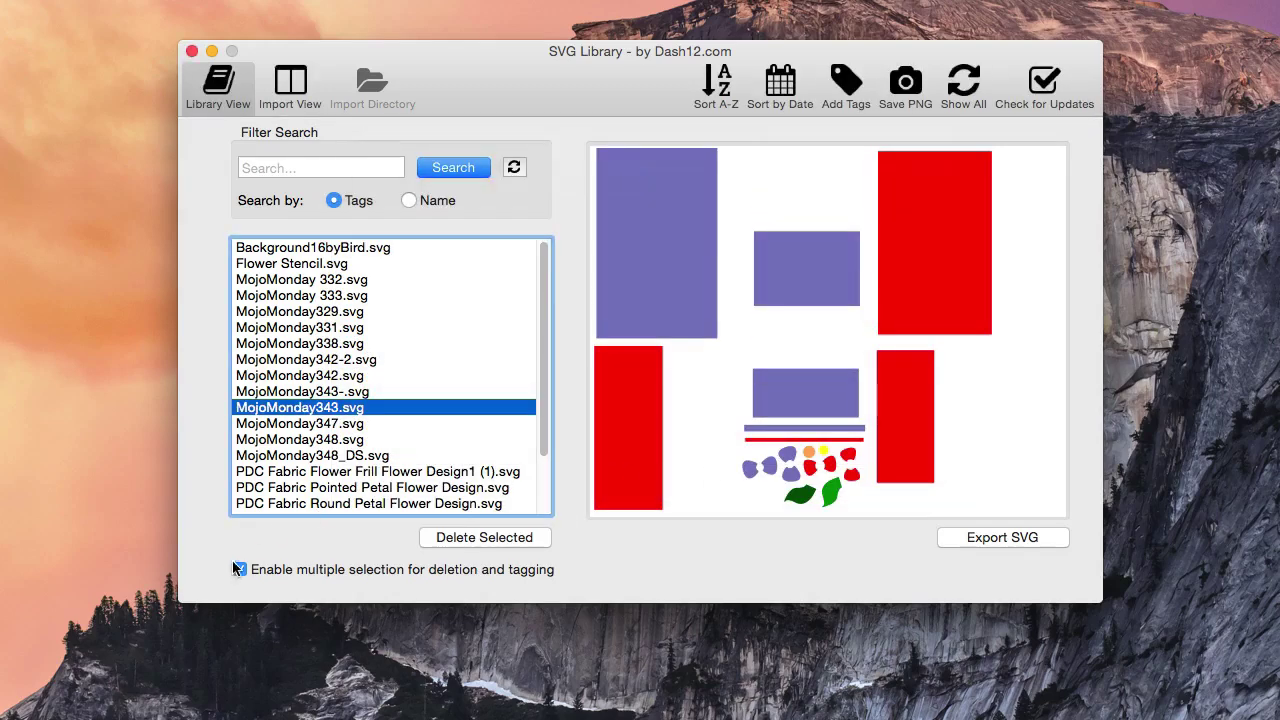
{"action": "left_click", "coordinate": [239, 569]}
Step: Delete the pennyduncancreation tag from the Frill flower file's edit sheet
{"action": "left_click", "coordinate": [336, 471]}
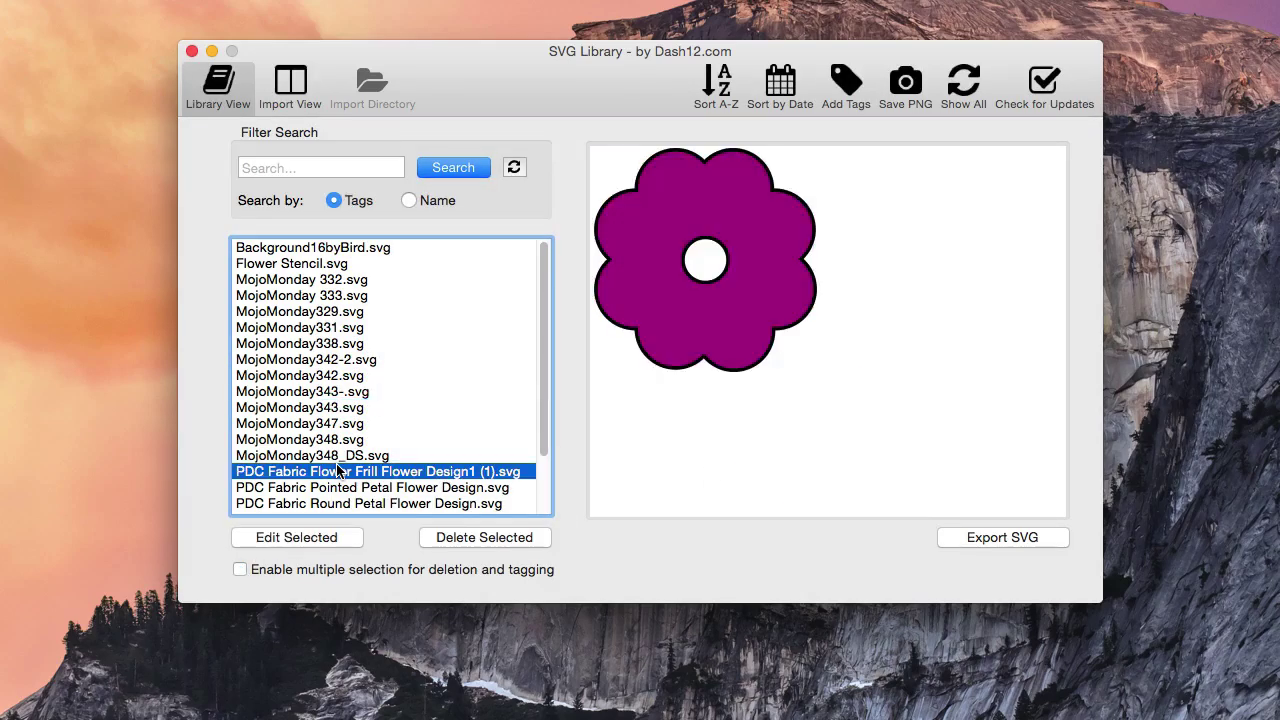
{"action": "double_click", "coordinate": [336, 471]}
{"action": "left_click", "coordinate": [323, 241]}
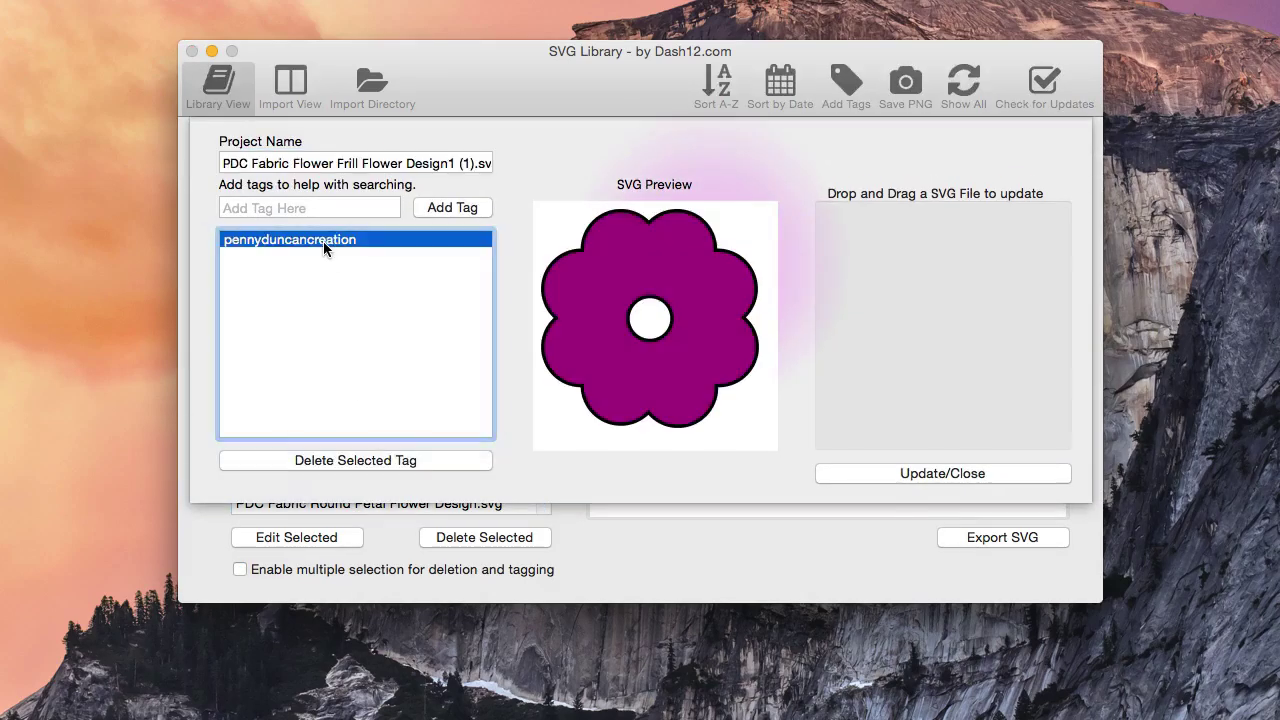
{"action": "left_click", "coordinate": [327, 462]}
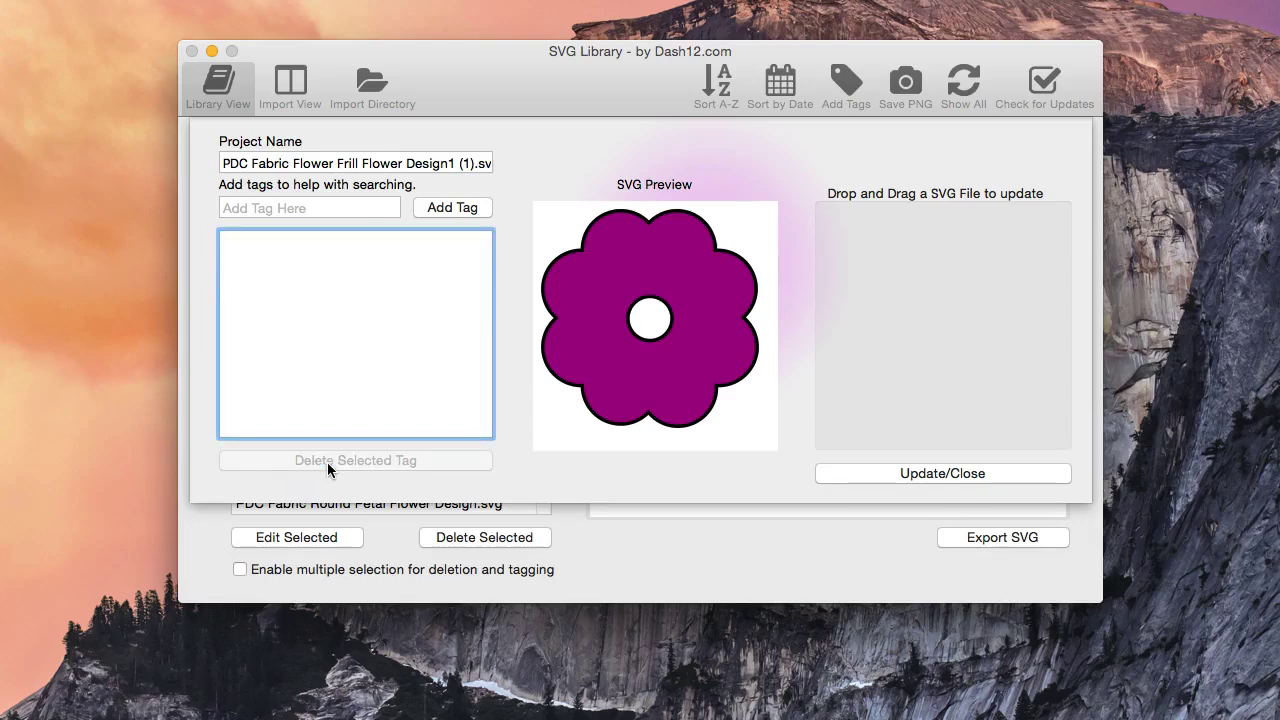